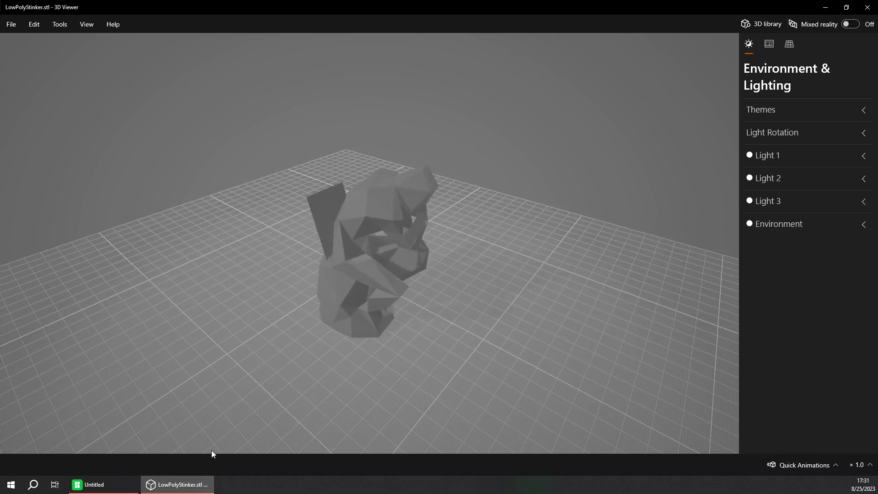
Switch to the Bambu Studio project holding the plate of twelve two-colour thinker busts
{"action": "left_click", "coordinate": [118, 484]}
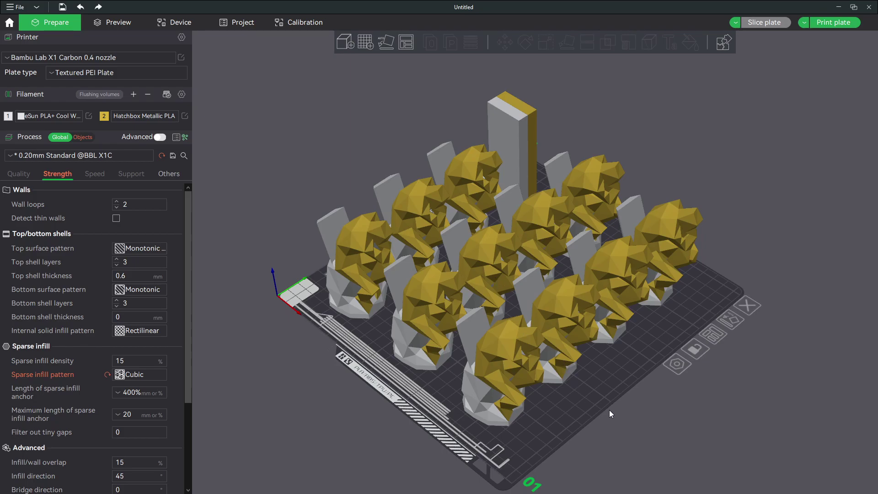
Show the sliced plate in Preview: 337 filament changes, 23h57m print time, 556.16 g filament
{"action": "left_click", "coordinate": [137, 23]}
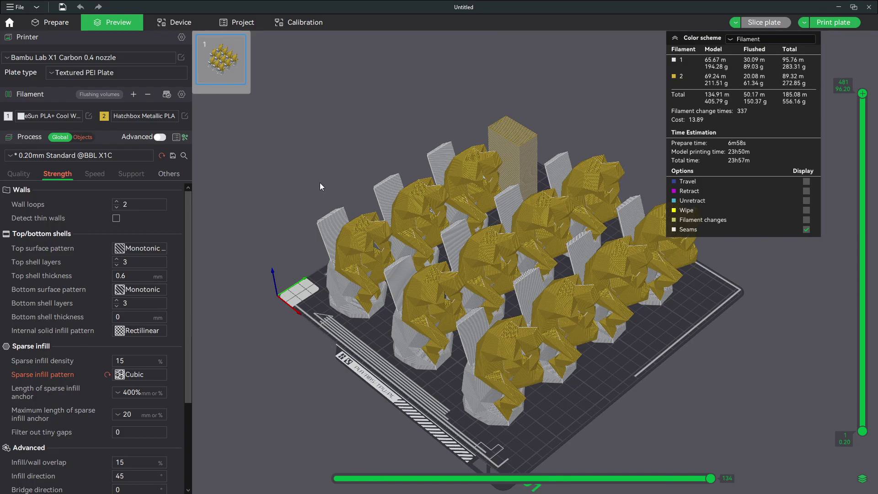
{"action": "left_click", "coordinate": [117, 361]}
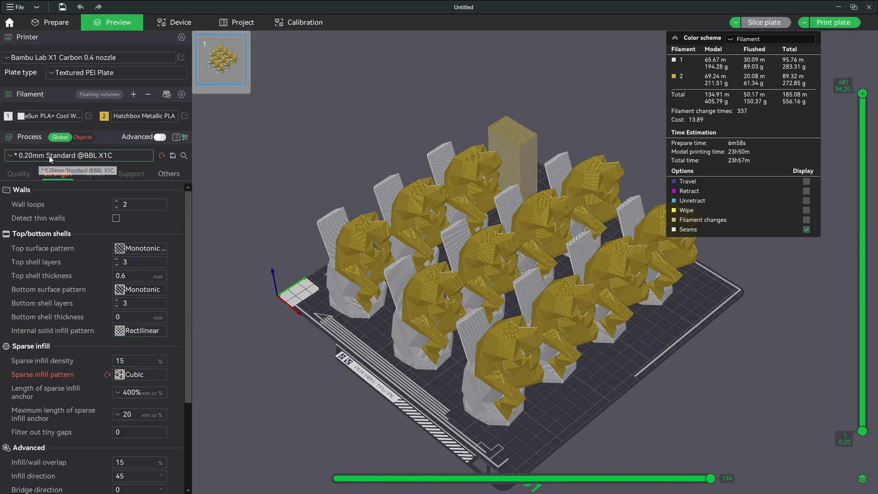
{"action": "left_click", "coordinate": [116, 375]}
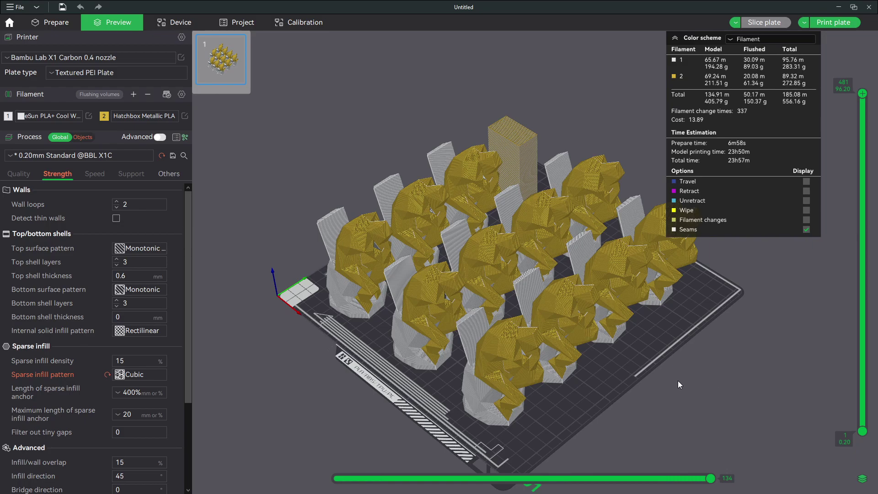
{"action": "left_click_drag", "start_coordinate": [623, 388], "coordinate": [625, 382]}
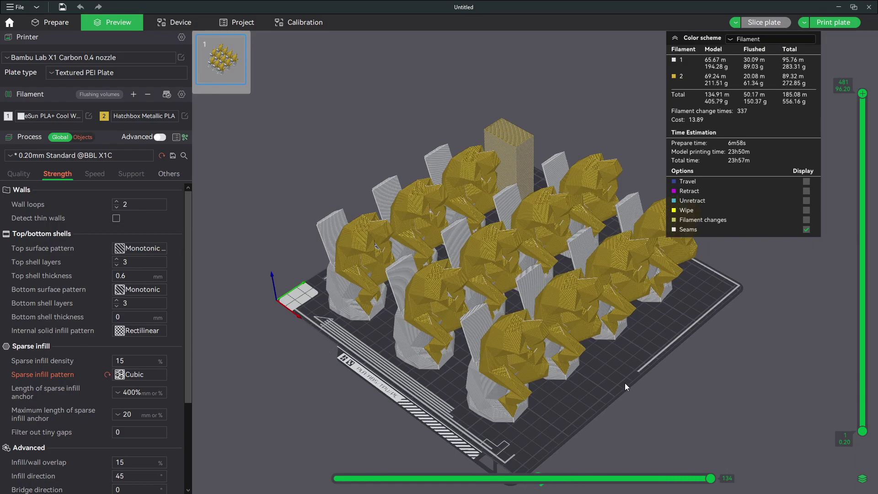
Set the flushing multiplier to 0.70 and auto-calculate flush volumes of 184 and 279 mm³
{"action": "left_click", "coordinate": [101, 94]}
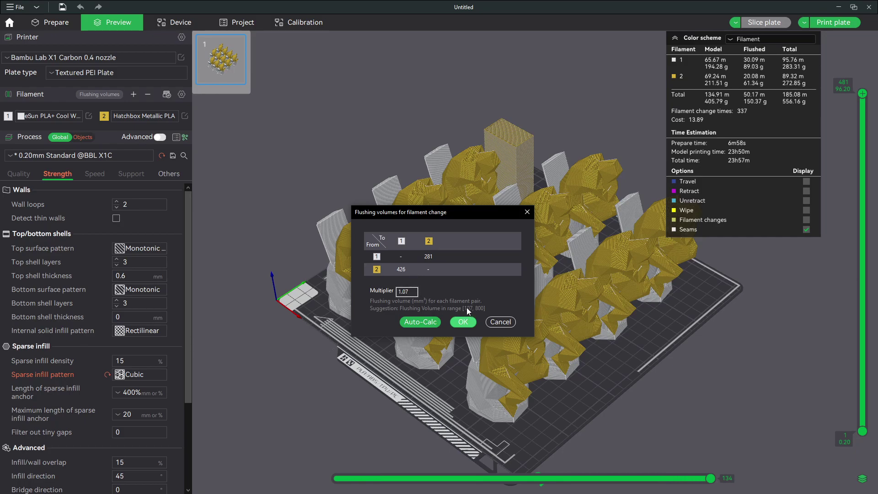
{"action": "double_click", "coordinate": [401, 270]}
{"action": "left_click", "coordinate": [375, 271]}
{"action": "double_click", "coordinate": [407, 291]}
{"action": "type", "text": "0.0"}
{"action": "type", "text": "70"}
{"action": "left_click", "coordinate": [420, 322]}
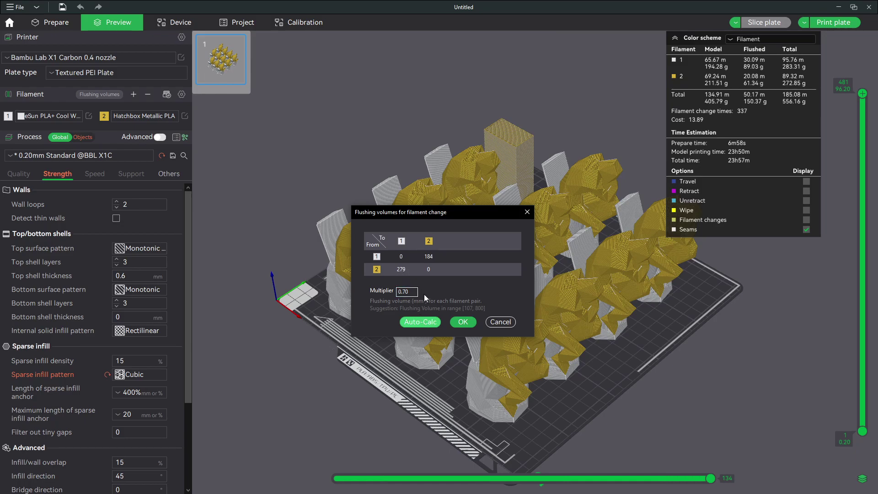
Apply the reduced flush volumes, re-slice, and check layers: 99.18 g flushed, 22h37m total
{"action": "left_click", "coordinate": [461, 323]}
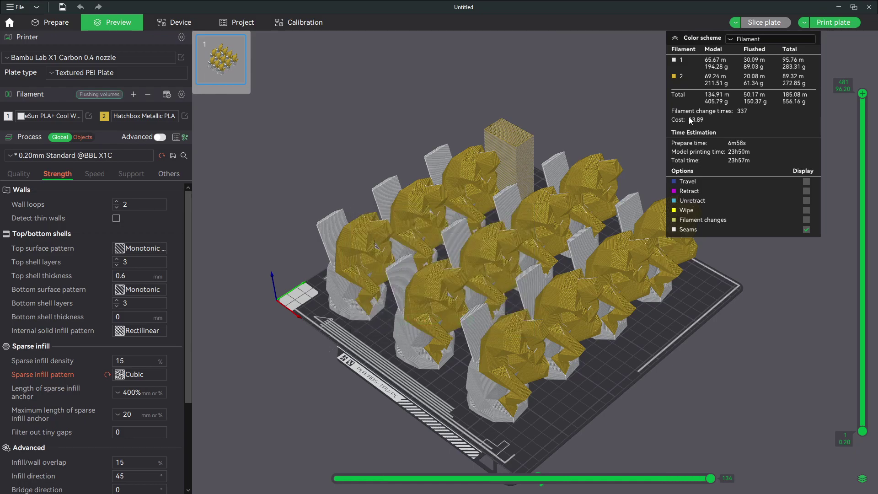
{"action": "left_click", "coordinate": [754, 23]}
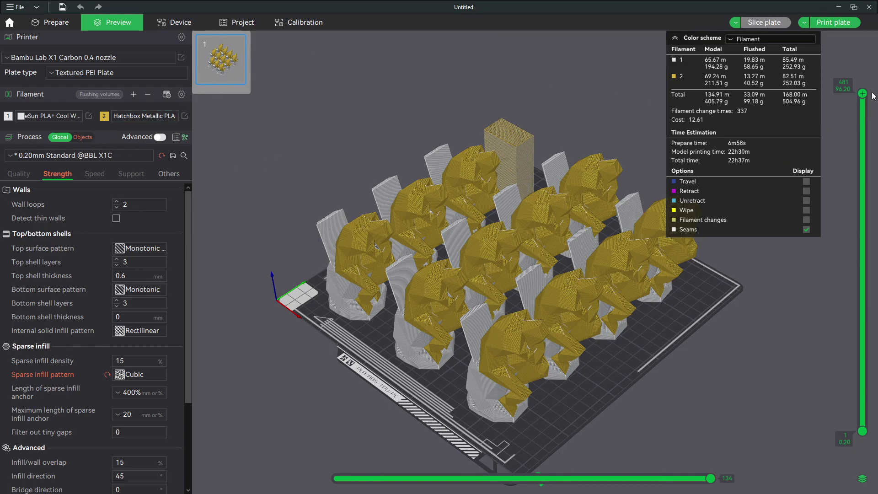
{"action": "left_click_drag", "start_coordinate": [862, 94], "coordinate": [854, 259]}
{"action": "left_click_drag", "start_coordinate": [710, 478], "coordinate": [362, 479]}
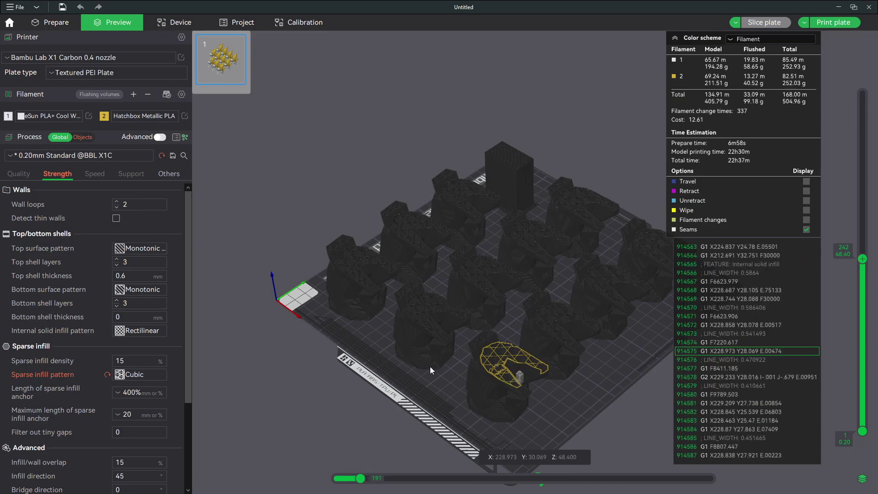
Back in Prepare, rename the front thinker model LowPolyStinker.stl 6 to 'flushyboi'
{"action": "left_click", "coordinate": [67, 20]}
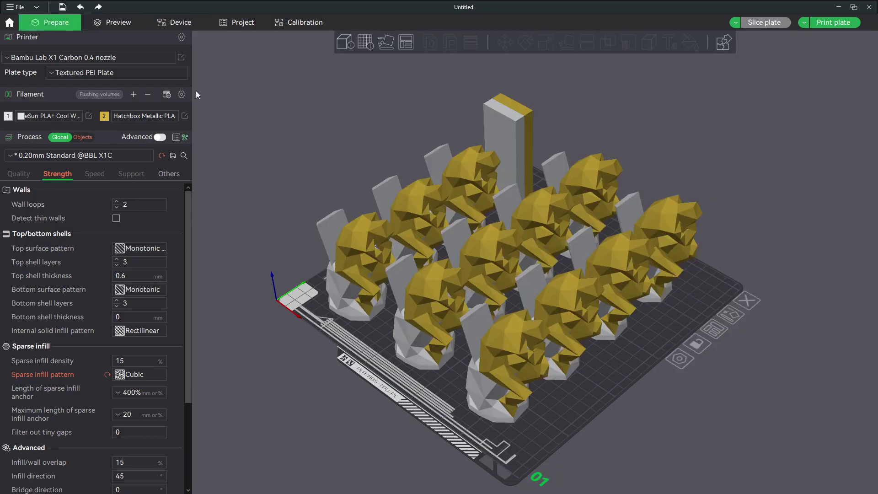
{"action": "left_click", "coordinate": [497, 395]}
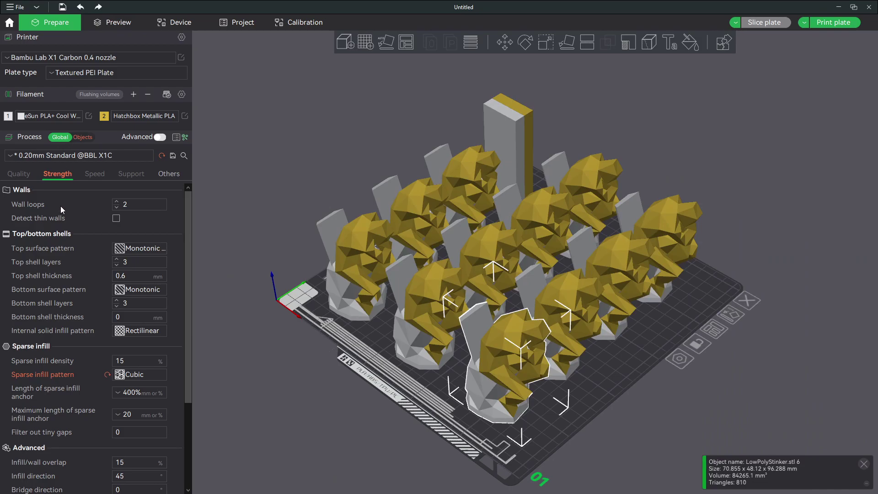
{"action": "double_click", "coordinate": [67, 251]}
{"action": "type", "text": "flushyboi"}
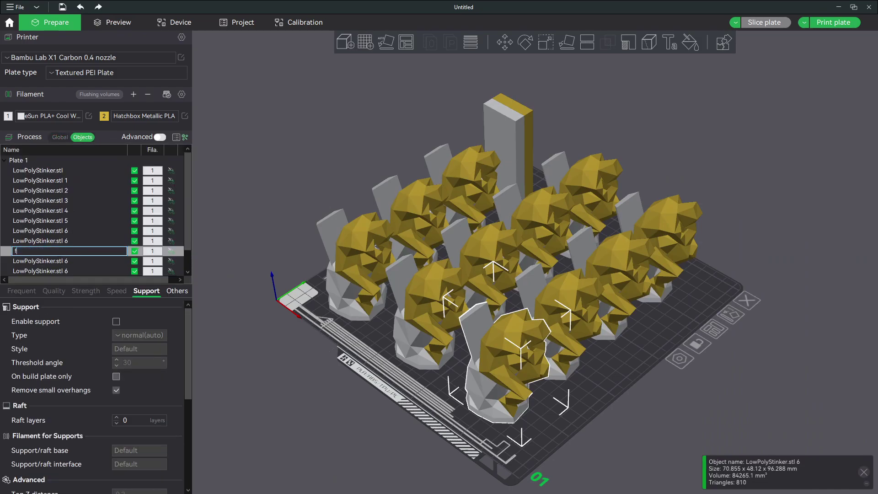
{"action": "key", "text": "Return"}
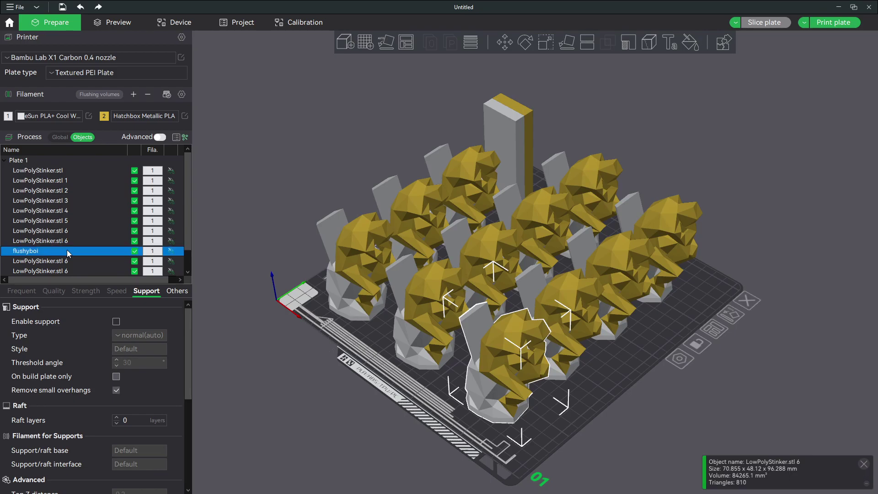
Set flushyboi's flush option to Flush into objects' infill
{"action": "right_click", "coordinate": [502, 370]}
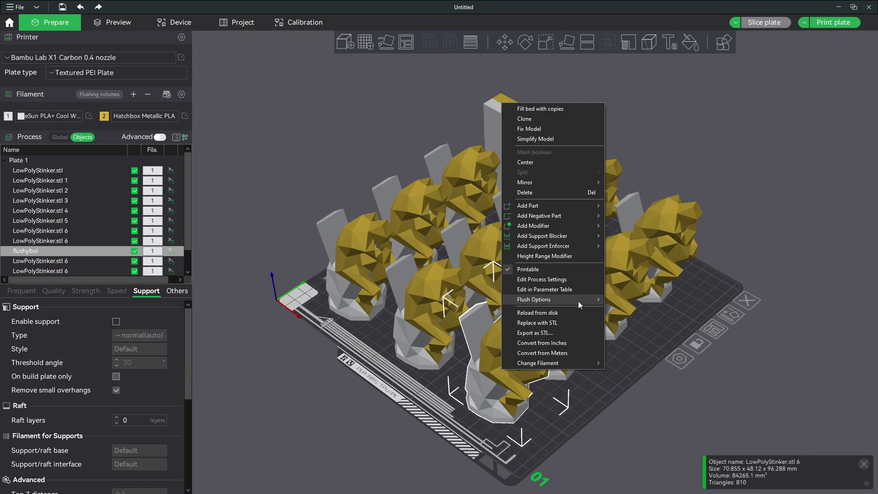
{"action": "mouse_move", "coordinate": [578, 301]}
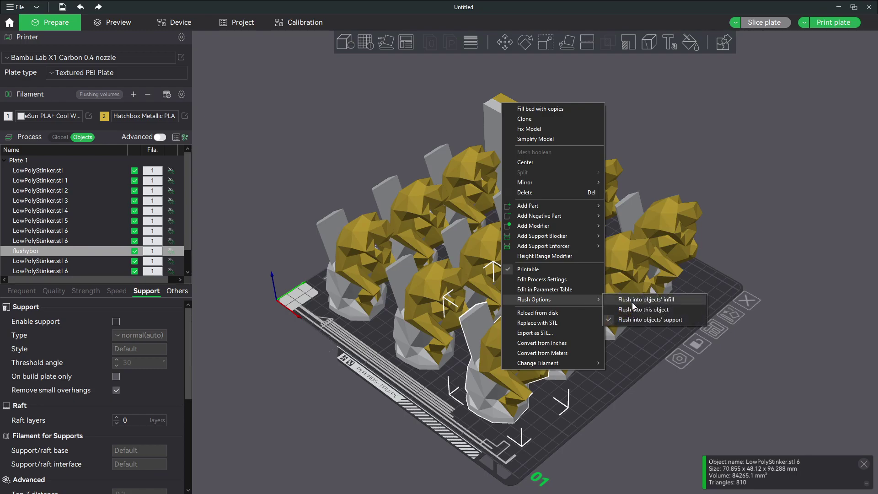
{"action": "left_click", "coordinate": [675, 300]}
Re-slice to 93.33 g flushed and 22h30m, zoom in, then show flushyboi's Global process settings
{"action": "left_click", "coordinate": [728, 98]}
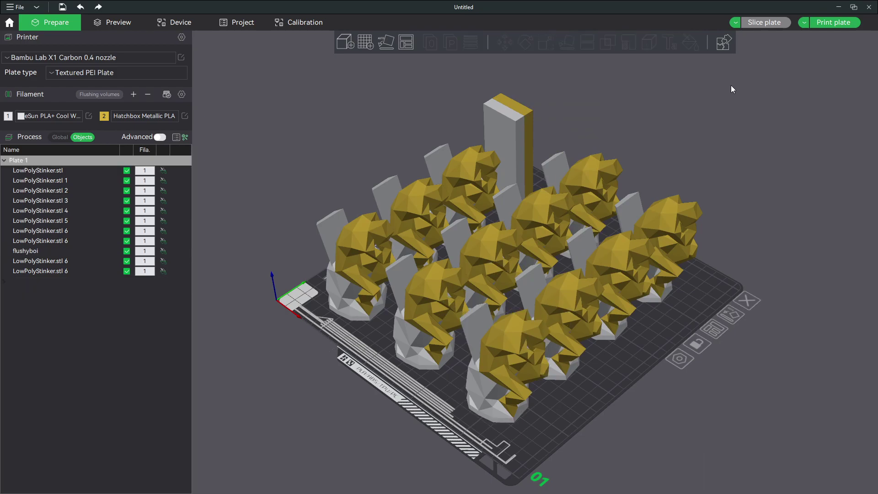
{"action": "left_click_drag", "start_coordinate": [509, 398], "coordinate": [593, 402]}
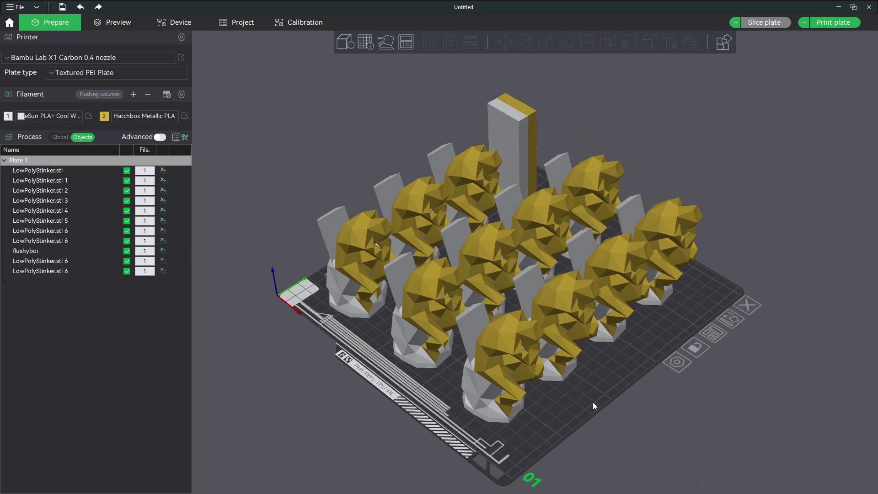
{"action": "left_click", "coordinate": [117, 22]}
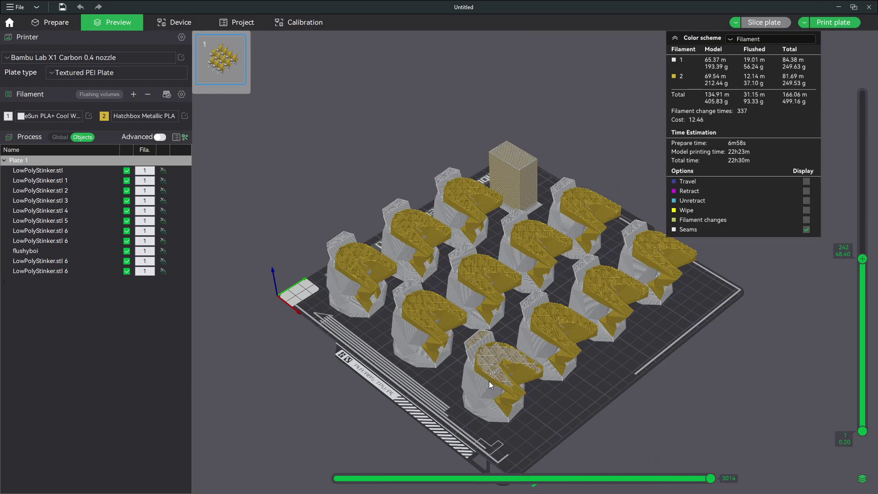
{"action": "scroll", "coordinate": [495, 363], "scroll_direction": "up", "scroll_amount": 10}
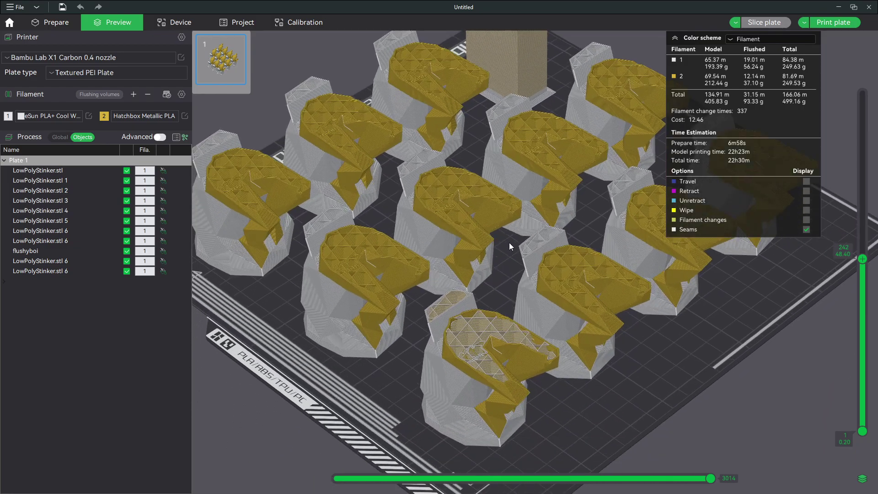
{"action": "scroll", "coordinate": [516, 270], "scroll_direction": "up", "scroll_amount": 3}
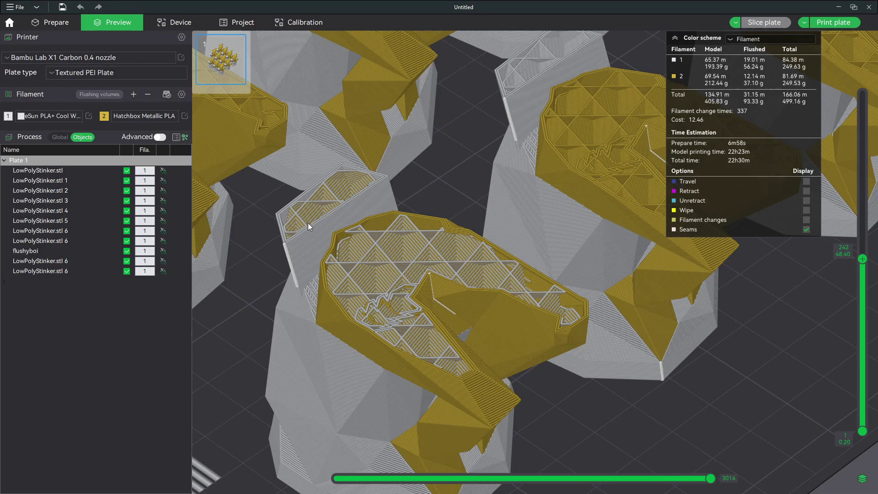
{"action": "scroll", "coordinate": [863, 262], "scroll_direction": "down", "scroll_amount": 1}
{"action": "scroll", "coordinate": [865, 265], "scroll_direction": "down", "scroll_amount": 1}
{"action": "scroll", "coordinate": [864, 265], "scroll_direction": "up", "scroll_amount": 1}
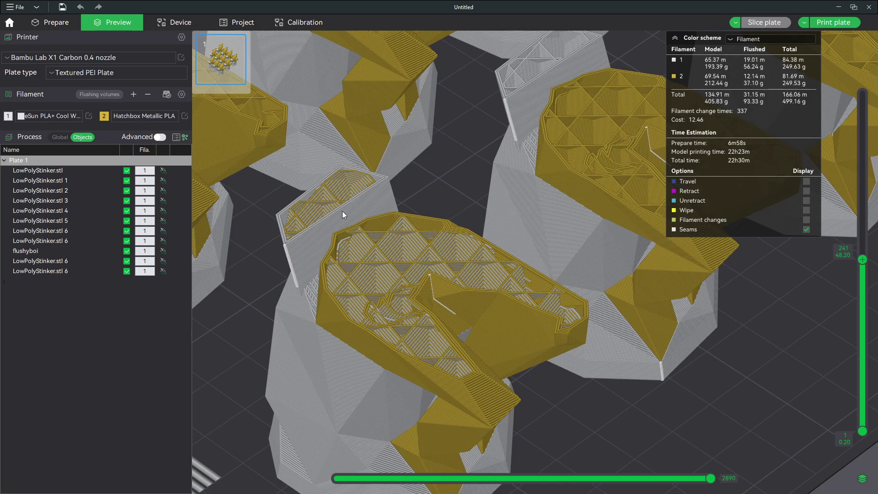
{"action": "left_click", "coordinate": [68, 254]}
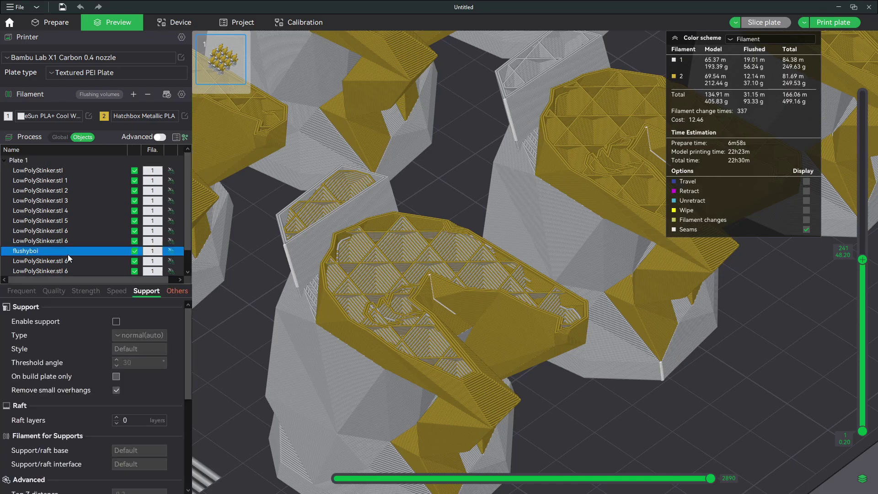
{"action": "left_click", "coordinate": [56, 137]}
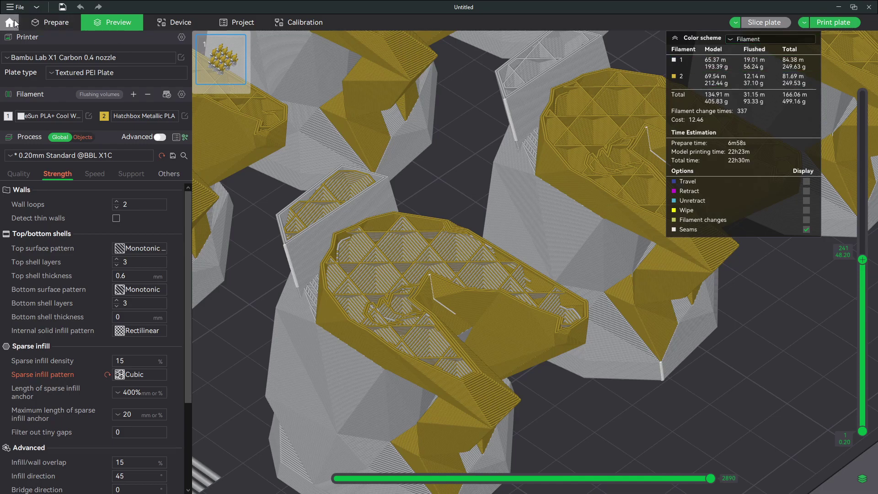
Set flushyboi's flush option to Flush into this object
{"action": "left_click", "coordinate": [46, 24]}
{"action": "right_click", "coordinate": [382, 290]}
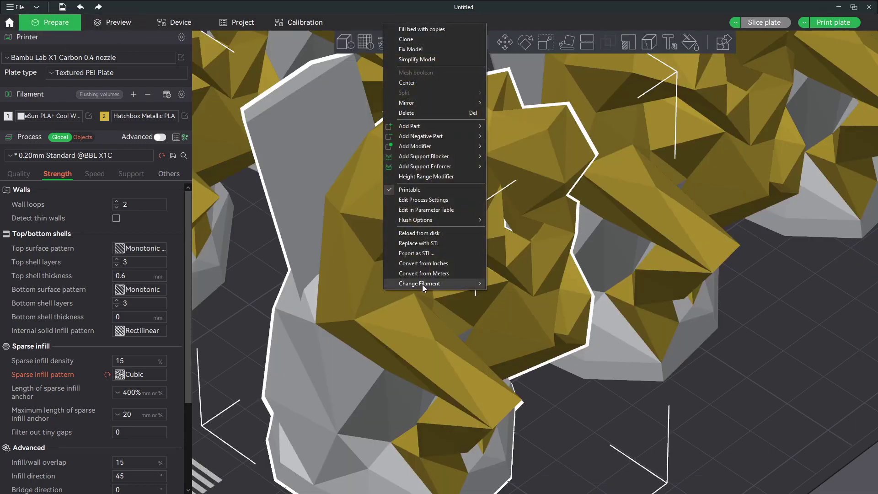
{"action": "mouse_move", "coordinate": [462, 219]}
{"action": "left_click", "coordinate": [510, 227]}
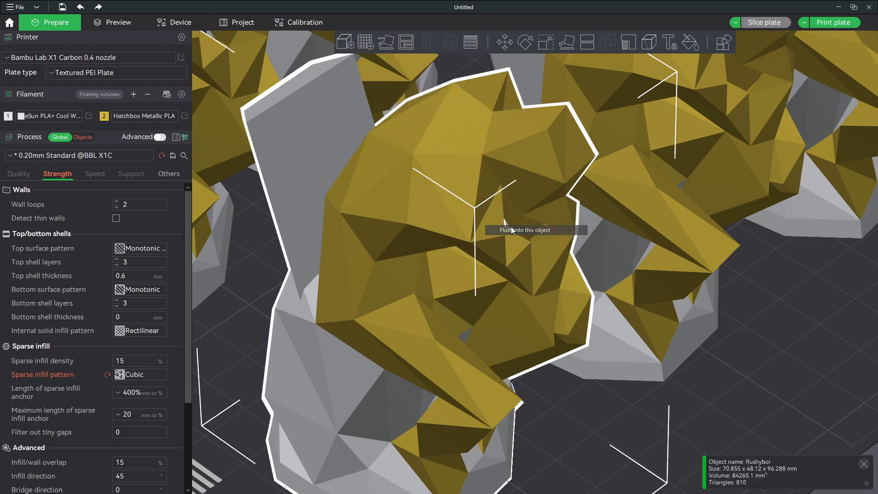
{"action": "left_click", "coordinate": [740, 306]}
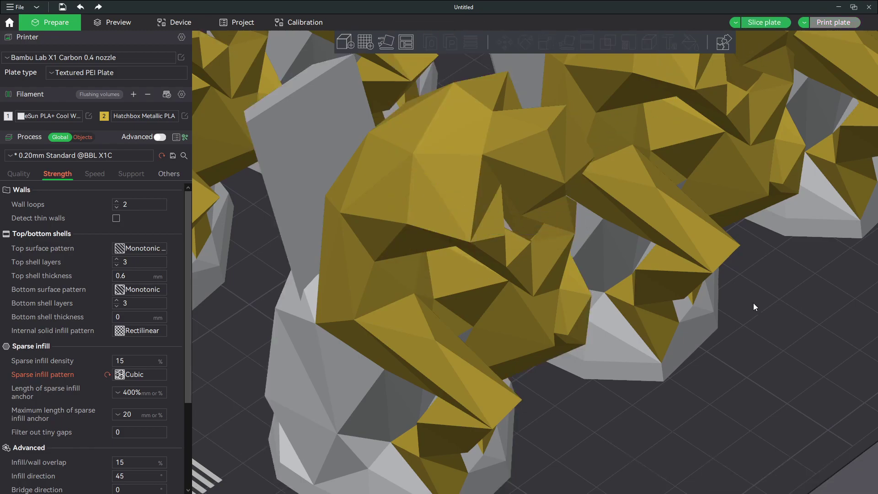
Re-slice the plate, cutting flushing to 72.19 g and total time to 22h0m
{"action": "left_click", "coordinate": [779, 26]}
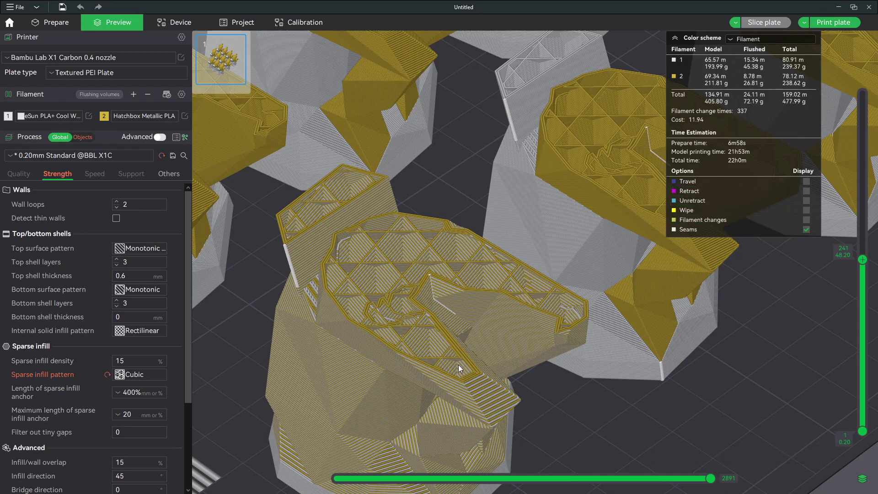
{"action": "scroll", "coordinate": [458, 364], "scroll_direction": "down", "scroll_amount": 3}
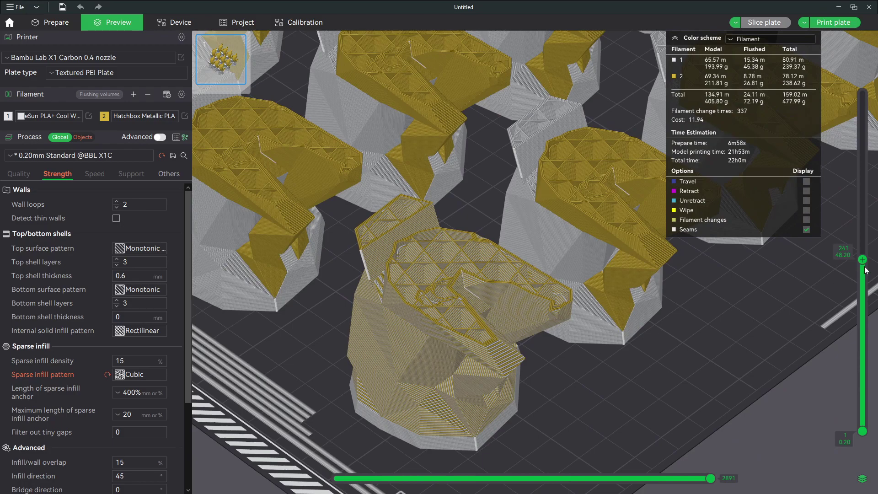
{"action": "left_click_drag", "start_coordinate": [862, 259], "coordinate": [862, 93]}
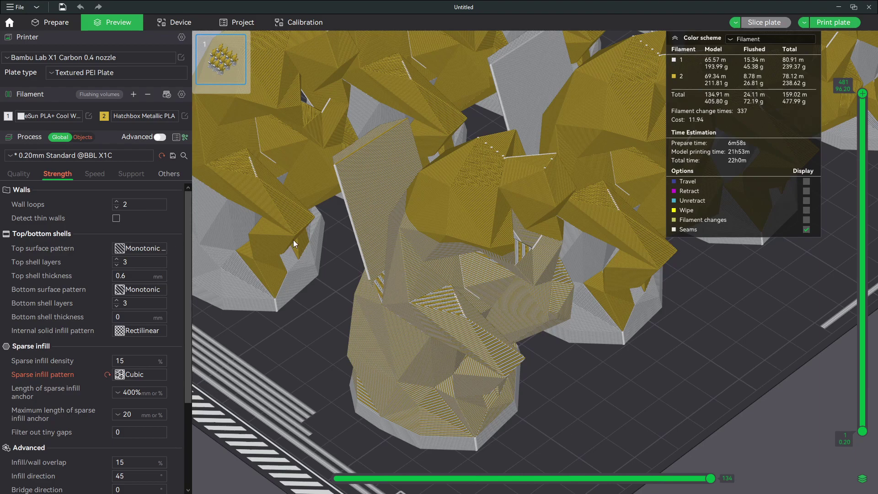
Give flushyboi its own strength settings: 3 wall loops and 30% sparse infill density
{"action": "left_click", "coordinate": [87, 137]}
{"action": "left_click", "coordinate": [67, 250]}
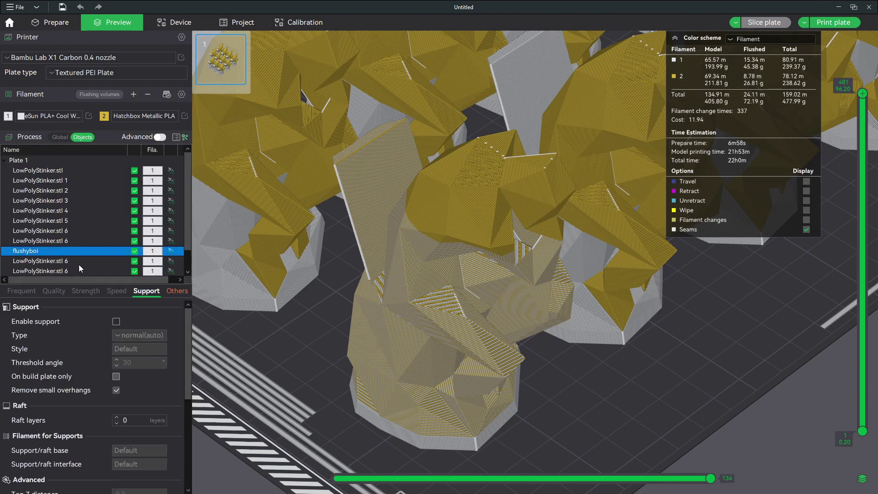
{"action": "left_click", "coordinate": [80, 291]}
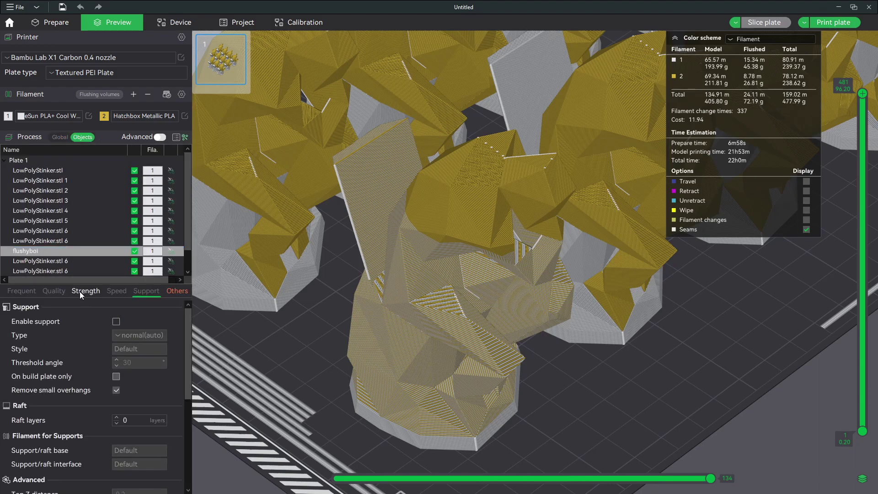
{"action": "left_click", "coordinate": [113, 323]}
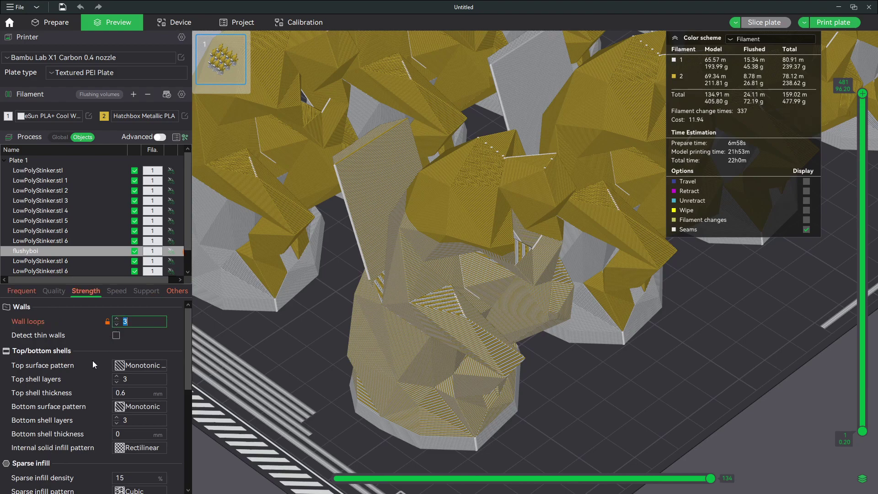
{"action": "scroll", "coordinate": [114, 375], "scroll_direction": "down", "scroll_amount": 3}
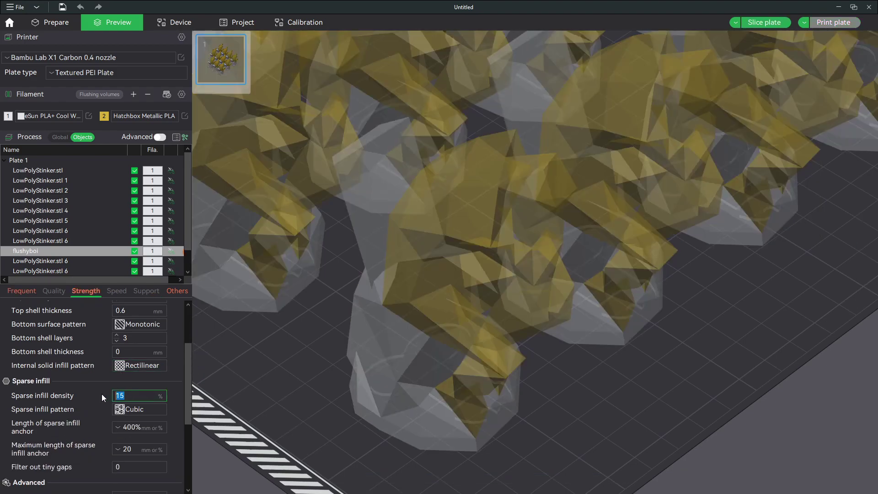
{"action": "left_click", "coordinate": [80, 394]}
Re-slice and inspect the infill layers: 61.19 g flushed, 484.76 g total, 22h7m
{"action": "left_click", "coordinate": [761, 23]}
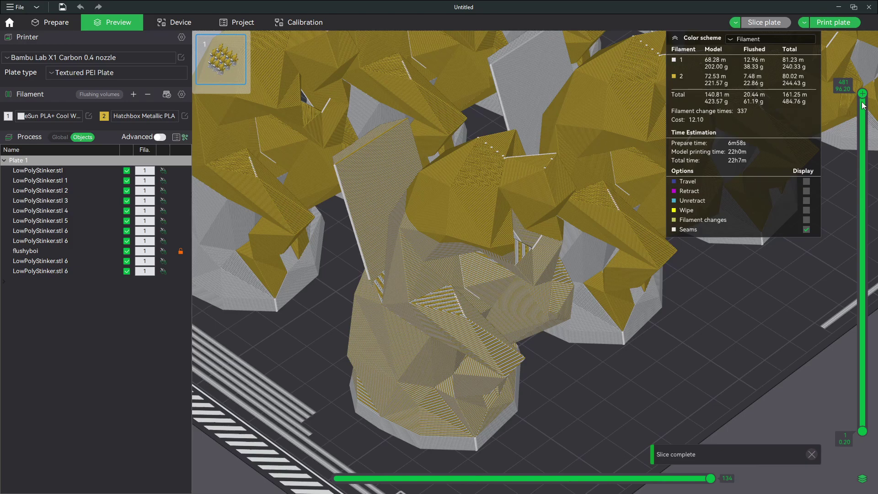
{"action": "mouse_move", "coordinate": [863, 94]}
{"action": "left_mouse_down"}
{"action": "mouse_move", "coordinate": [862, 206]}
{"action": "mouse_move", "coordinate": [840, 388]}
{"action": "mouse_move", "coordinate": [861, 94]}
{"action": "left_mouse_up"}
{"action": "scroll", "coordinate": [665, 314], "scroll_direction": "down", "scroll_amount": 10}
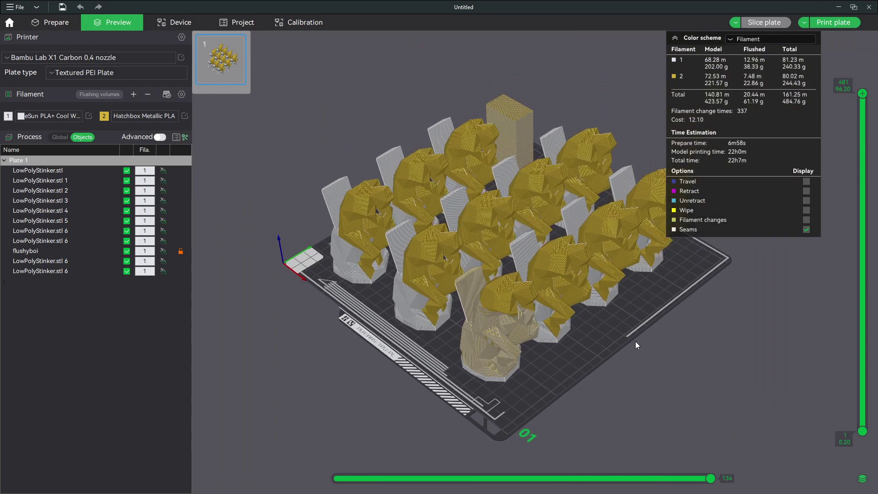